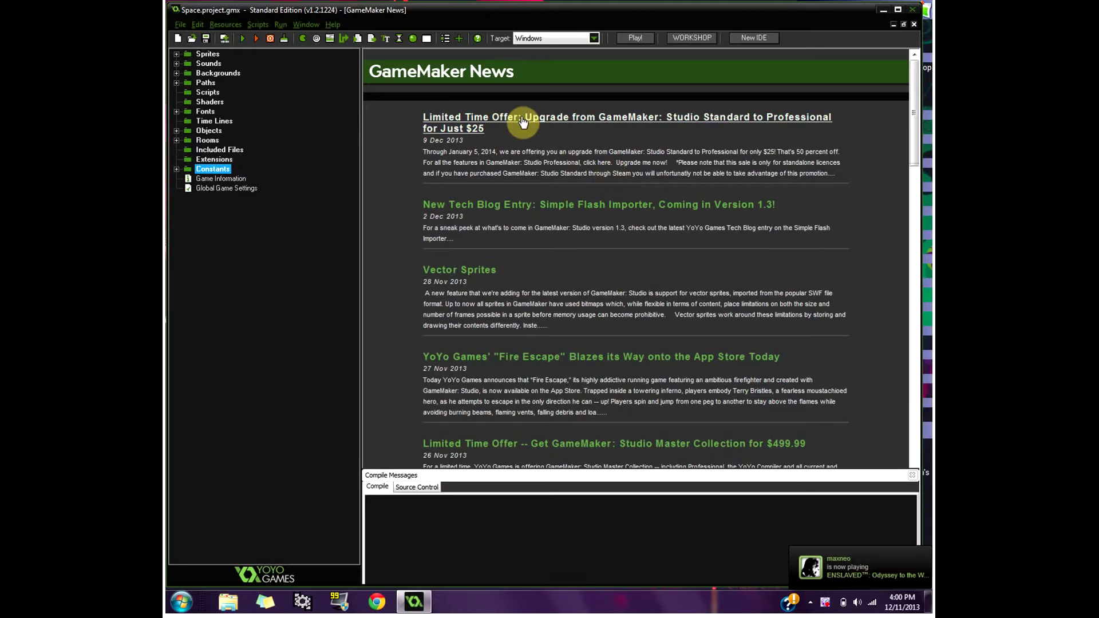
- Expand the Sprites, Sounds, Backgrounds and Paths folders, then run the Space project
double_click(206, 54)
double_click(209, 236)
double_click(217, 275)
double_click(205, 323)
left_click(243, 39)
- Start a game from the title screen and fly the ship around while shooting enemies
left_click(647, 405)
key("Left")
key("Down")
key("Right")
key("Up")
key("Left")
key("Right")
key("Up")
key("Right")
key("Down")
key("Left")
- Keep dodging and shooting until the score reaches 50, then close the game window
key("Left")
key("Up")
key("Right")
key("Down")
key("Up")
key("Left")
key("Right")
key("Up")
key("Left")
key("Down")
key("Left")
key("Right")
key("Up")
key("Up")
key("Right")
key("Left")
left_click(726, 158)
- Open bg_level to view its 640×960 starry image tiled horizontally and vertically
double_click(225, 284)
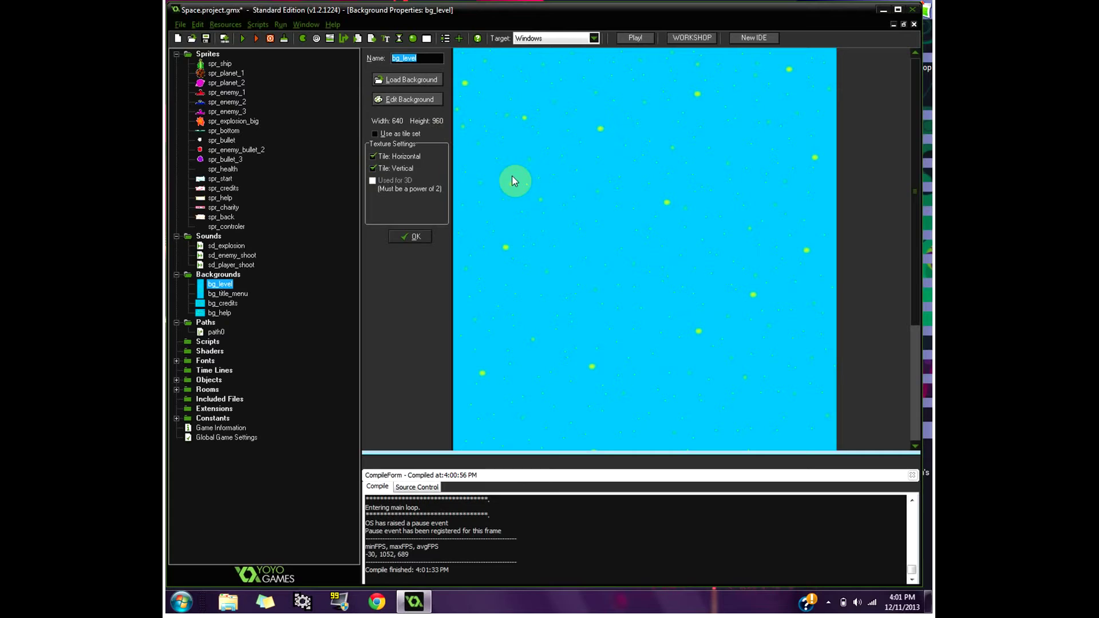
- Open The_Level room and confirm Background 0 uses bg_level with vertical speed 2
double_click(203, 390)
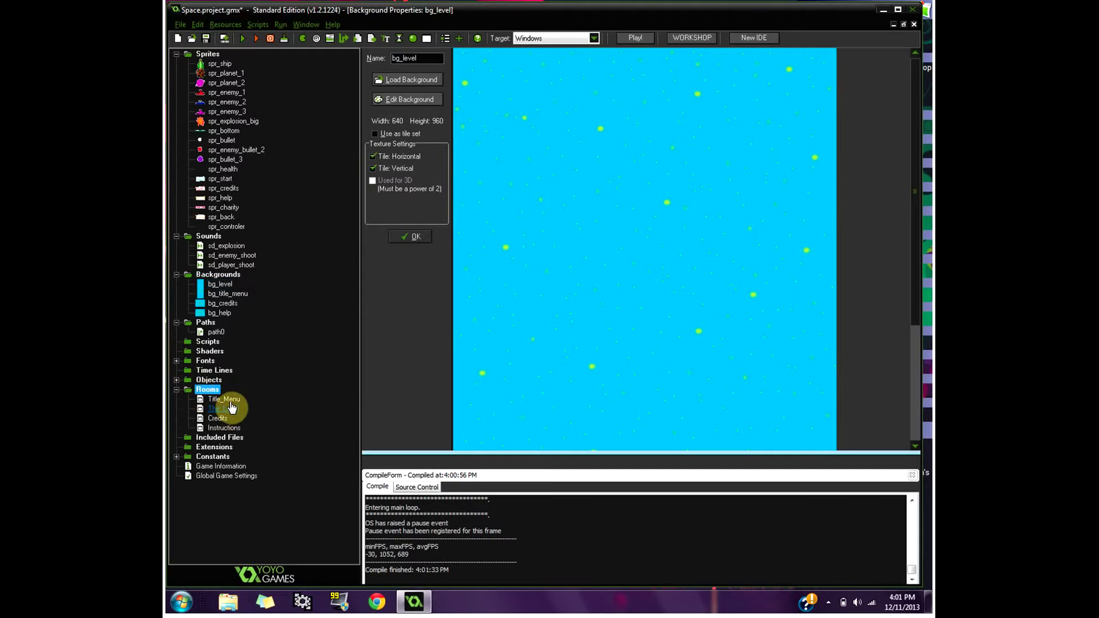
double_click(229, 408)
left_click(391, 80)
left_click(452, 302)
left_click(450, 303)
left_click(634, 286)
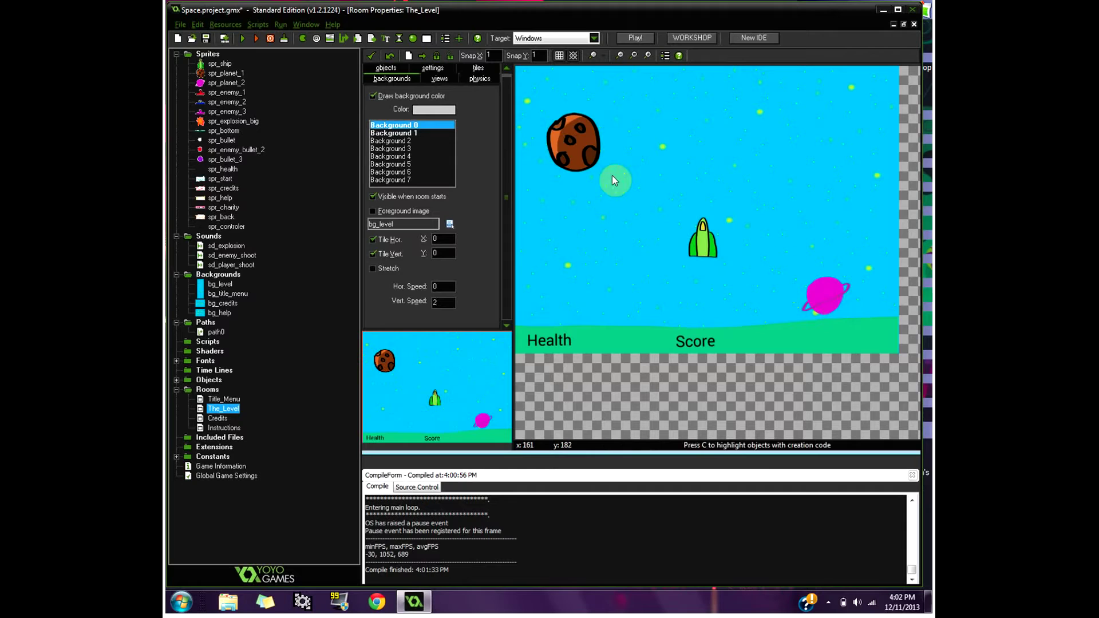
- Collapse the Paths, Backgrounds and Sounds folders and open obj_planet_2 from Objects
left_click(176, 321)
left_click(175, 274)
left_click(176, 237)
double_click(208, 302)
left_click(234, 344)
double_click(233, 344)
- Review the Create code setting vspeed 1.5 and depth 100000, then view the Step event
double_click(643, 74)
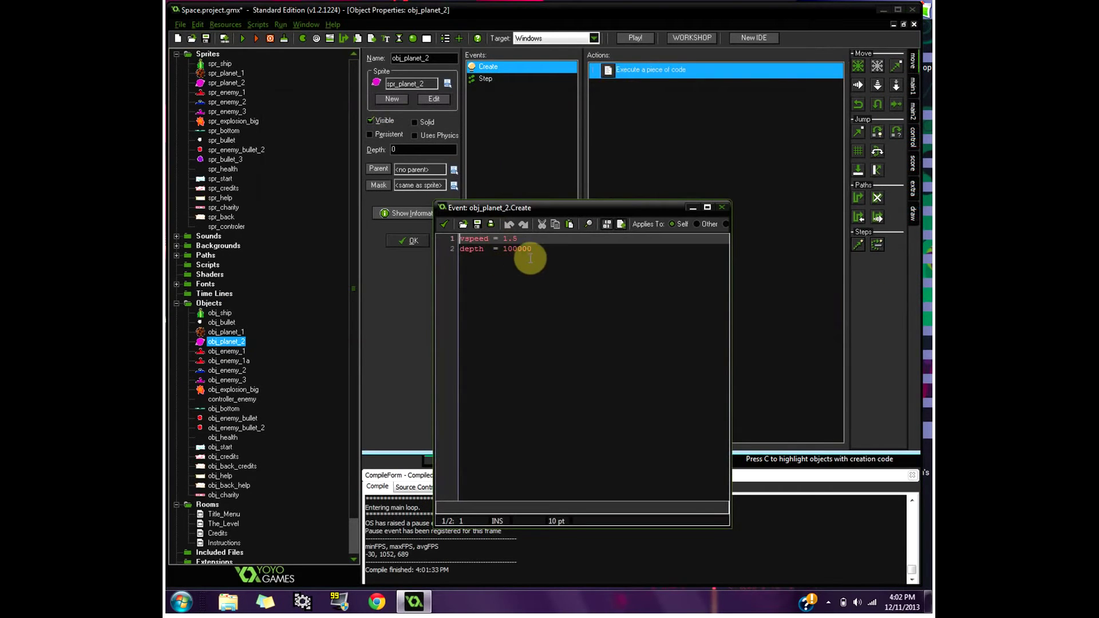
left_click(539, 251)
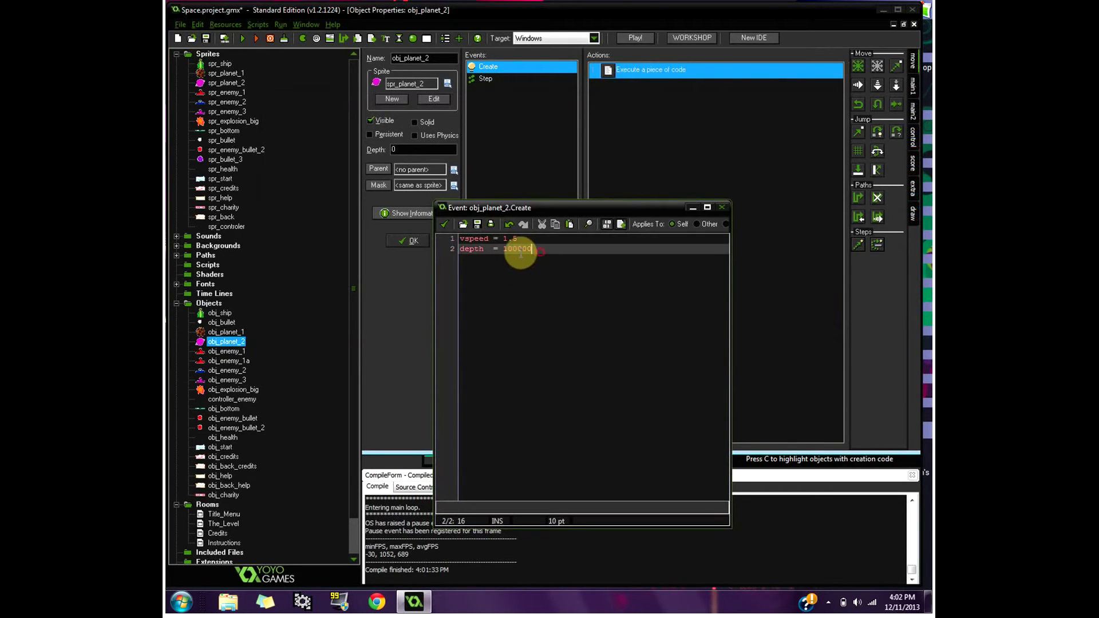
right_click(422, 150)
left_click(417, 147)
double_click(395, 149)
left_click(527, 238)
left_click(444, 224)
left_click(535, 79)
- Check the Step event's test that y is greater than room_height
left_click(916, 172)
left_click_drag(877, 205, 669, 157)
left_click(630, 305)
left_click(601, 386)
double_click(652, 70)
left_click(530, 274)
left_click_drag(549, 289, 466, 290)
left_click(593, 287)
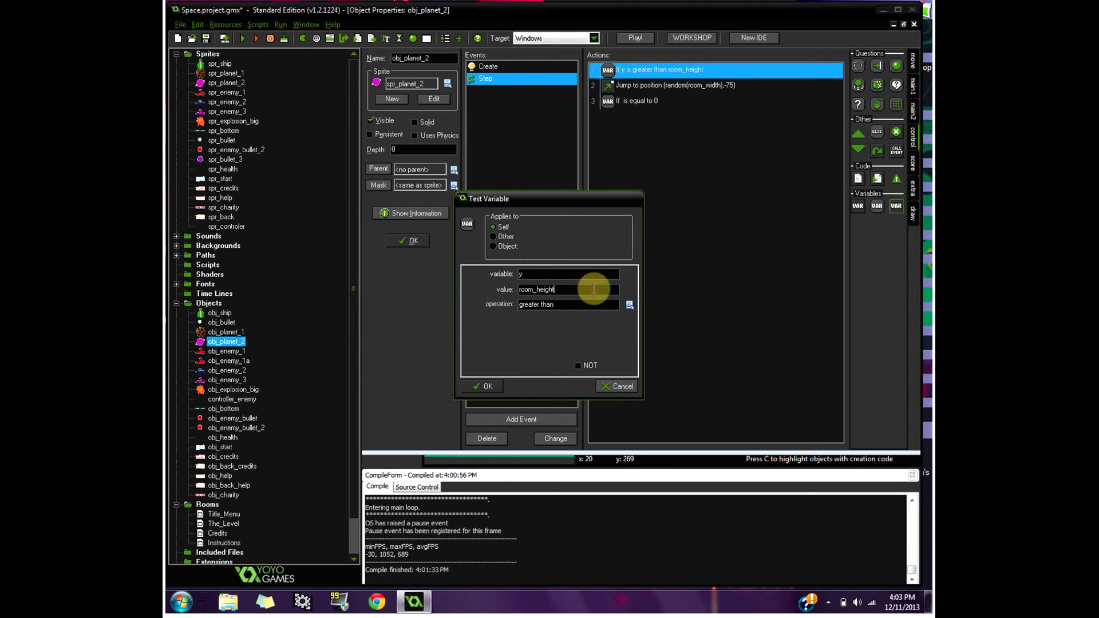
left_click(480, 387)
- Keep the jump to random x and y -75, delete the extra If equal to 0 action, and close
double_click(668, 85)
left_click(590, 288)
left_click(562, 288)
left_click(564, 290)
left_click(483, 390)
right_click(617, 106)
left_click(645, 180)
left_click(401, 242)
left_click(224, 334)
double_click(224, 335)
double_click(671, 70)
left_click(722, 207)
left_click(478, 80)
double_click(635, 70)
left_click(476, 385)
double_click(668, 93)
left_click(550, 286)
left_click(503, 385)
left_click(423, 239)
- Open obj_bottom, view its Create event, and select its depth value -1000
double_click(224, 409)
left_click(520, 67)
left_click_drag(417, 150, 365, 150)
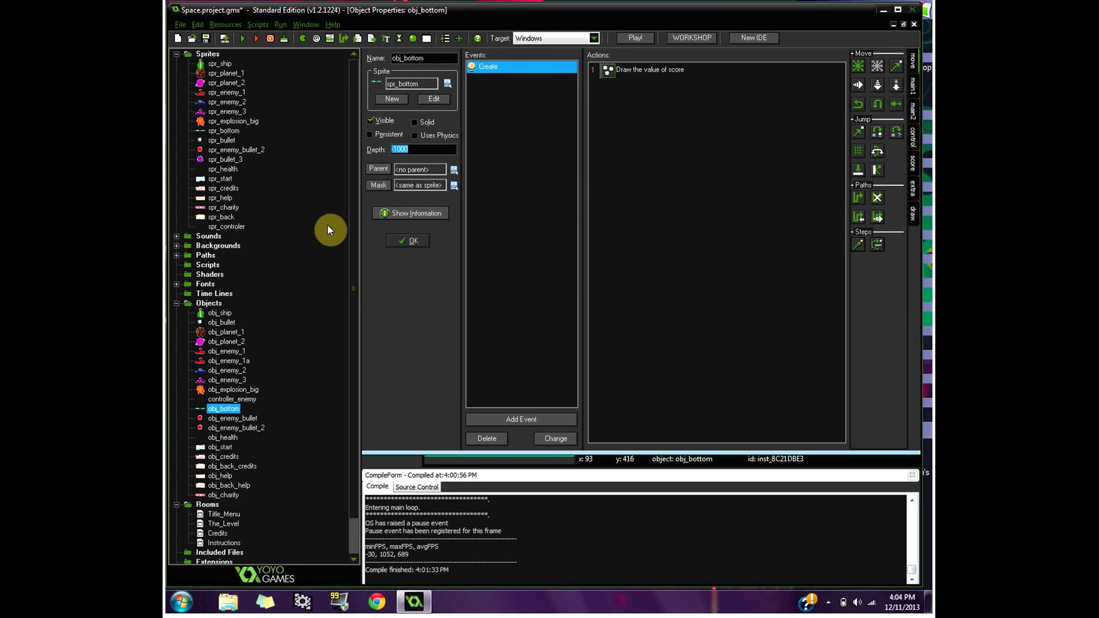